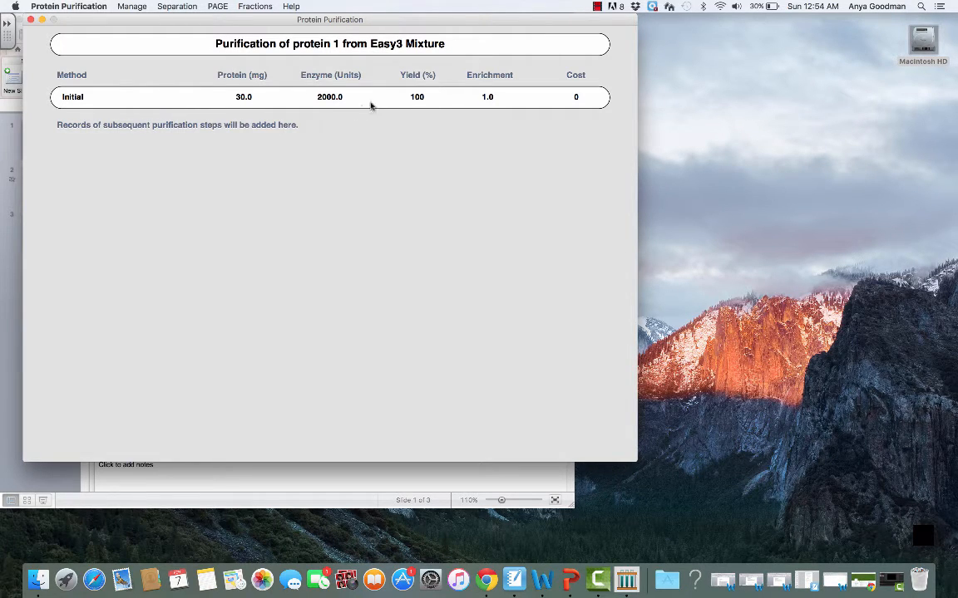
# Run a 1-dimensional and a 2-dimensional PAGE of the initial mixture.
pyautogui.click(218, 7)
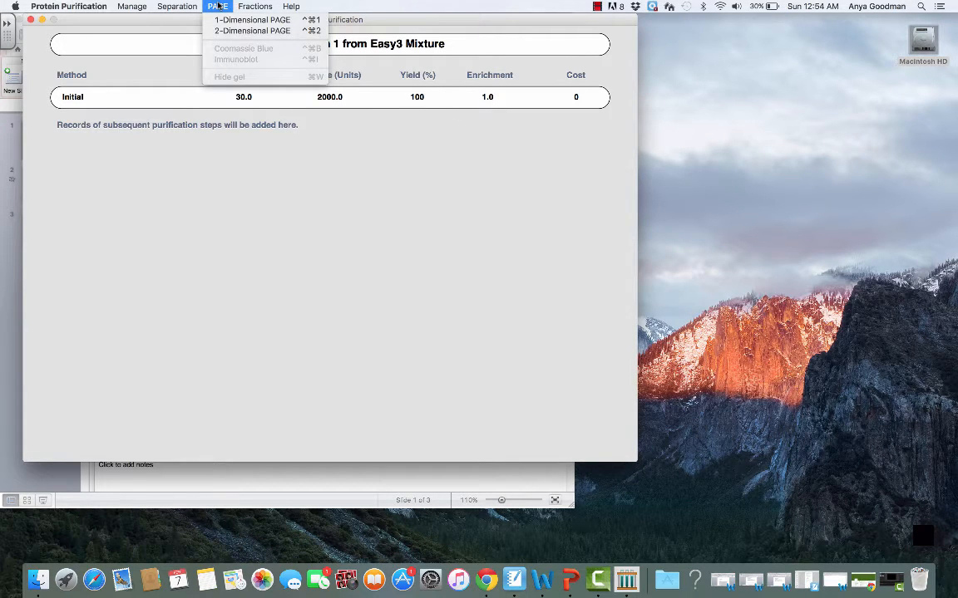
pyautogui.click(221, 23)
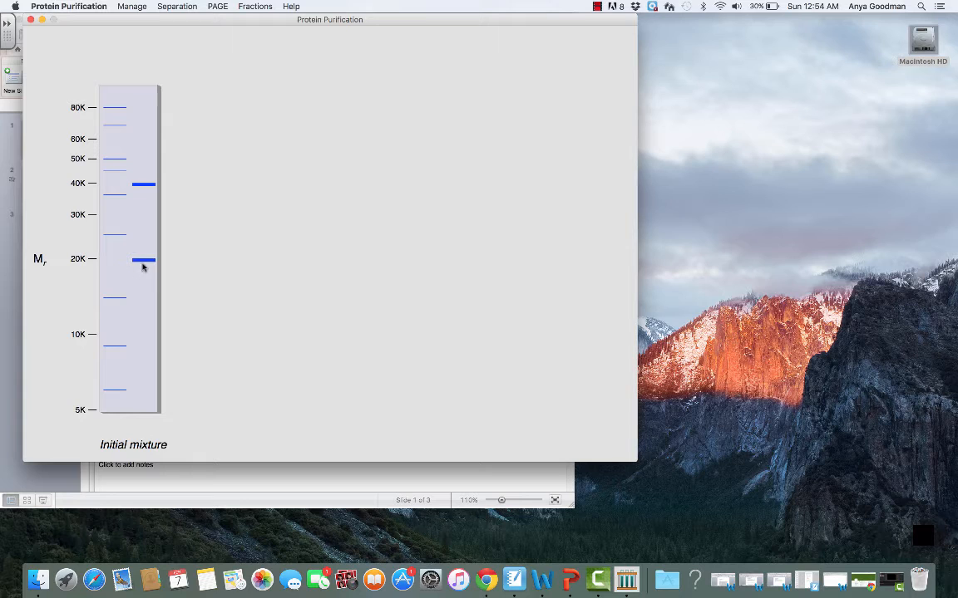
pyautogui.click(218, 6)
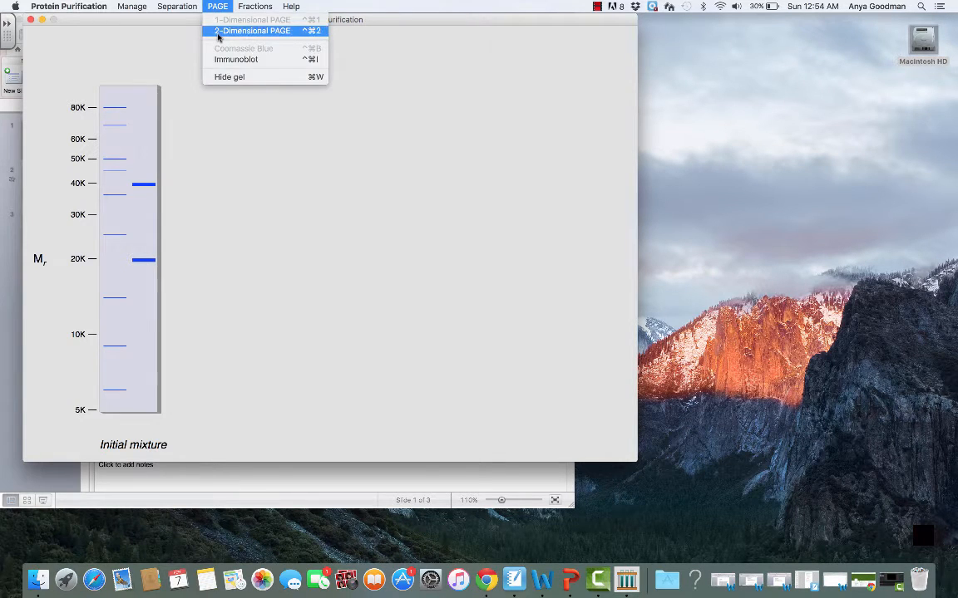
pyautogui.click(241, 30)
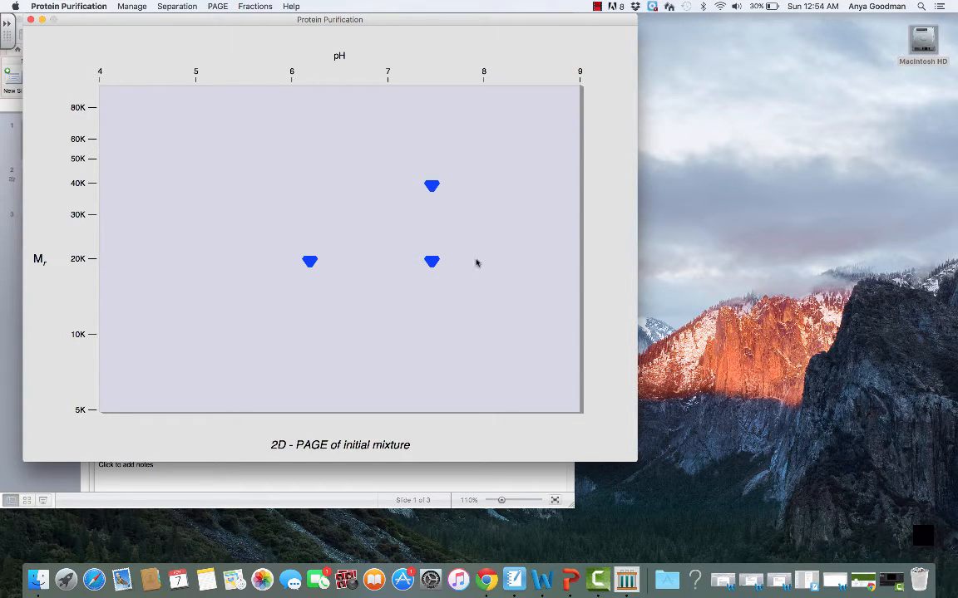
# View the immunoblot of the 2D gel with antibody to protein 1, and switch back to the Coomassie Blue stain.
pyautogui.click(218, 7)
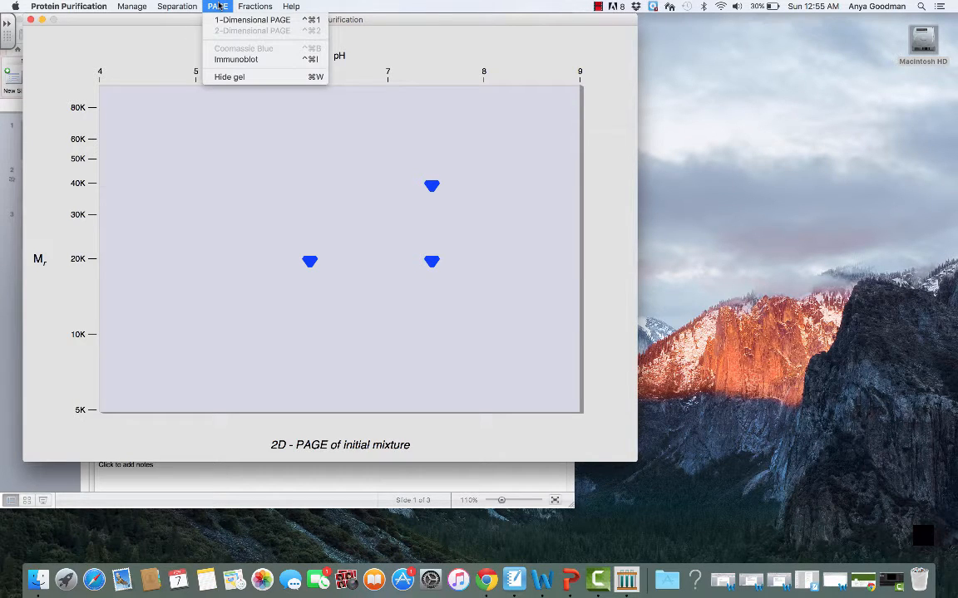
pyautogui.click(216, 60)
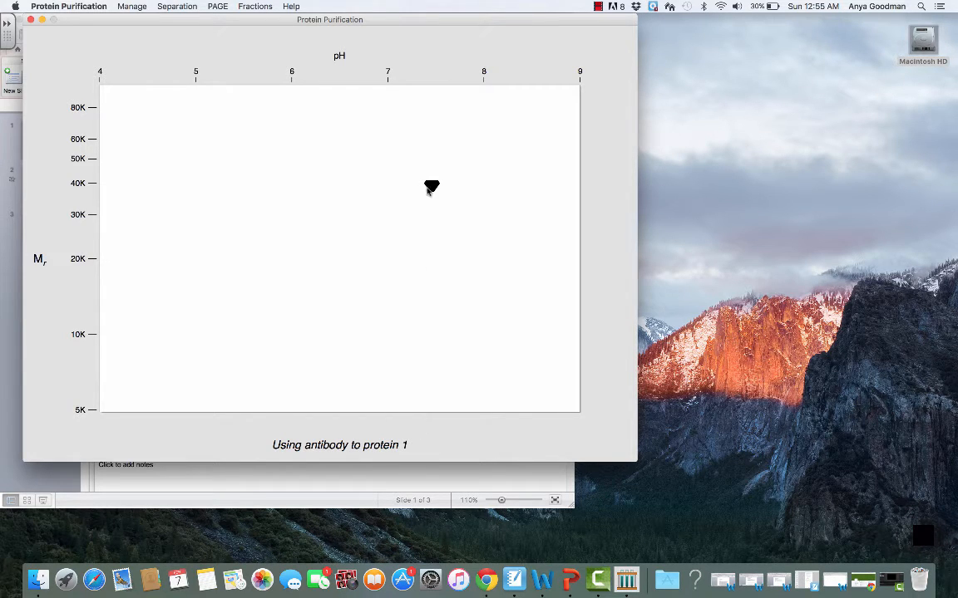
pyautogui.click(217, 6)
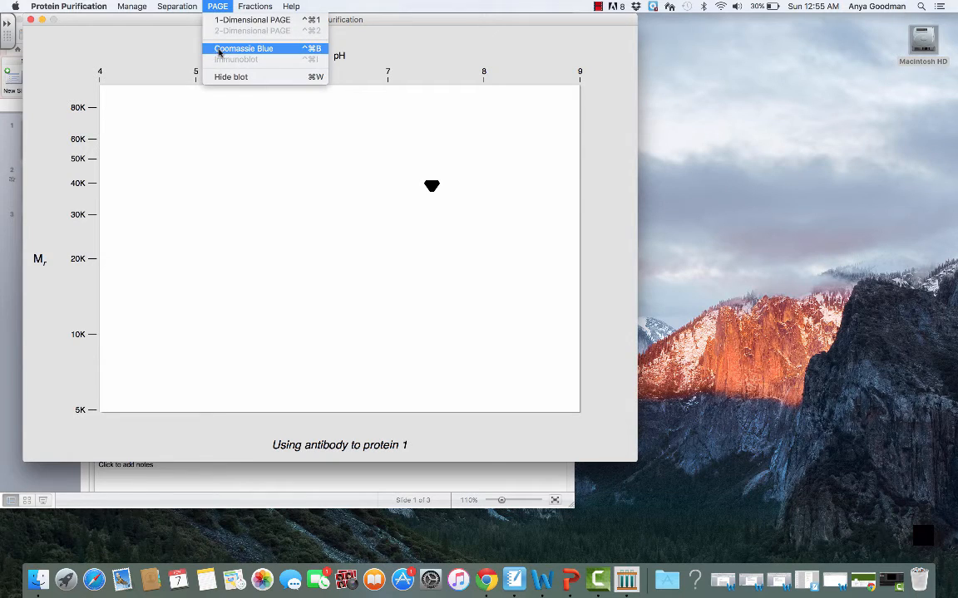
pyautogui.click(220, 49)
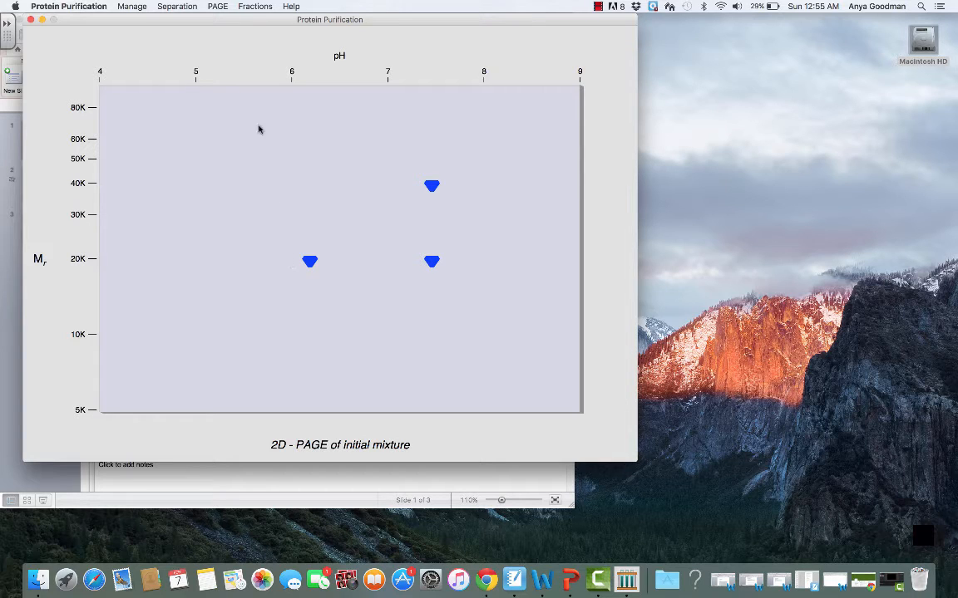
# Hide the 2D gel to return to the purification record.
pyautogui.click(183, 5)
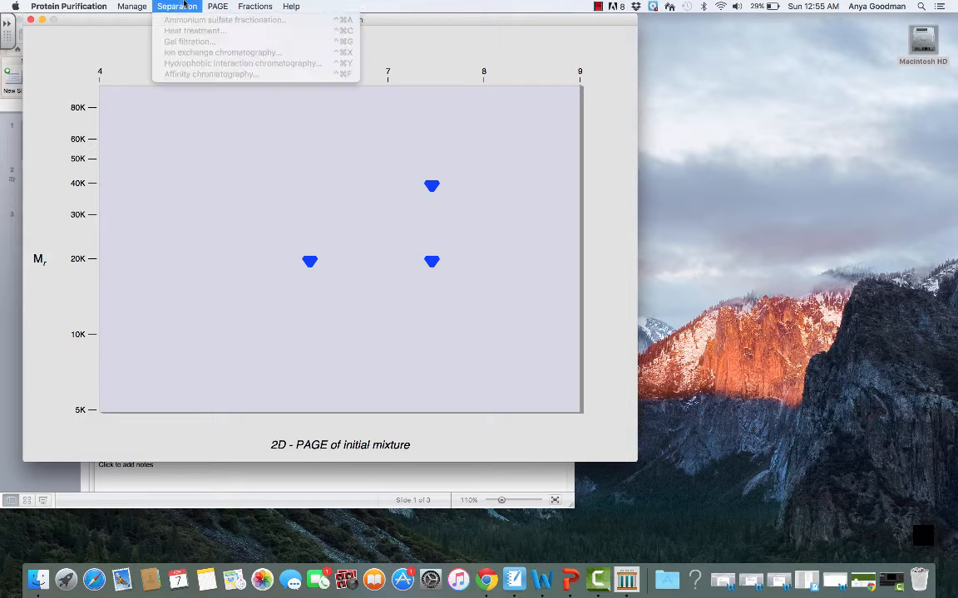
pyautogui.moveTo(218, 6)
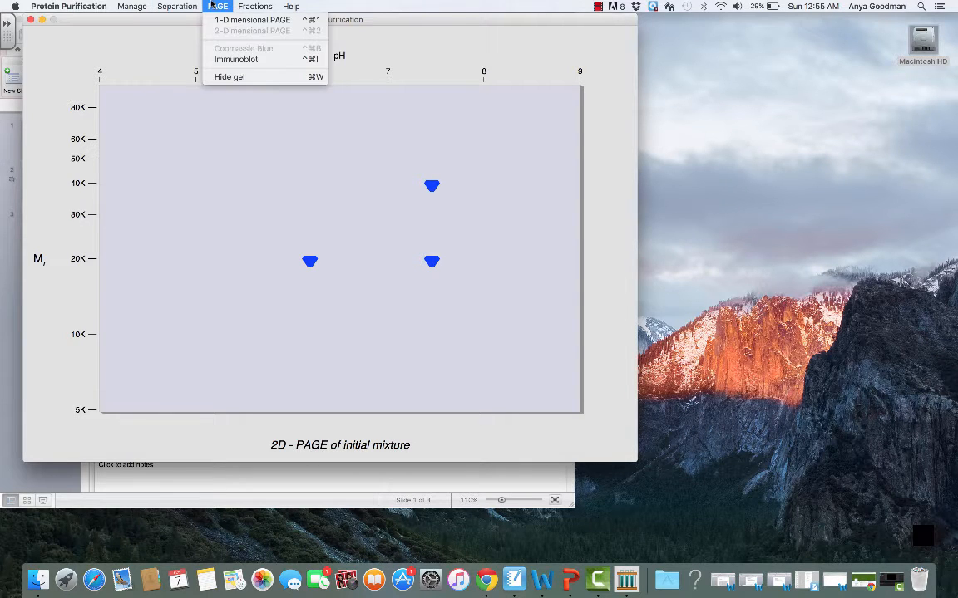
pyautogui.click(219, 76)
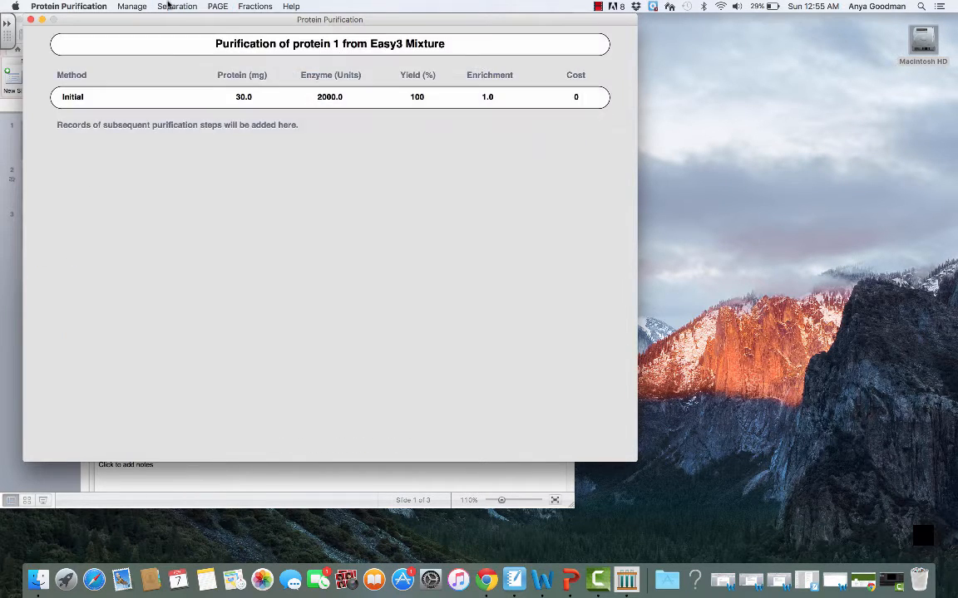
# Consult the help on gel filtration media and run gel filtration of the mixture on Ultrogel AcA 54.
pyautogui.click(167, 6)
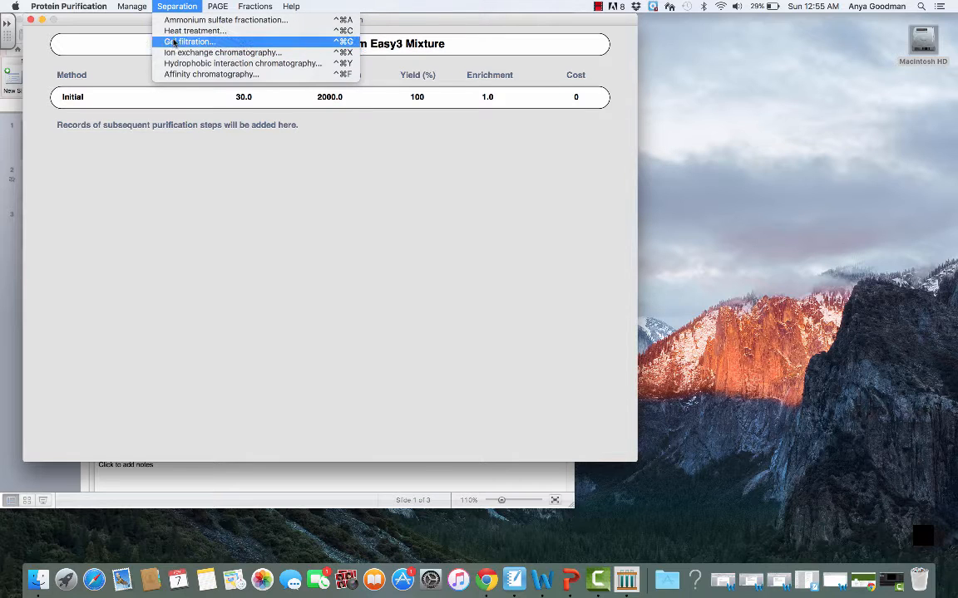
pyautogui.click(174, 42)
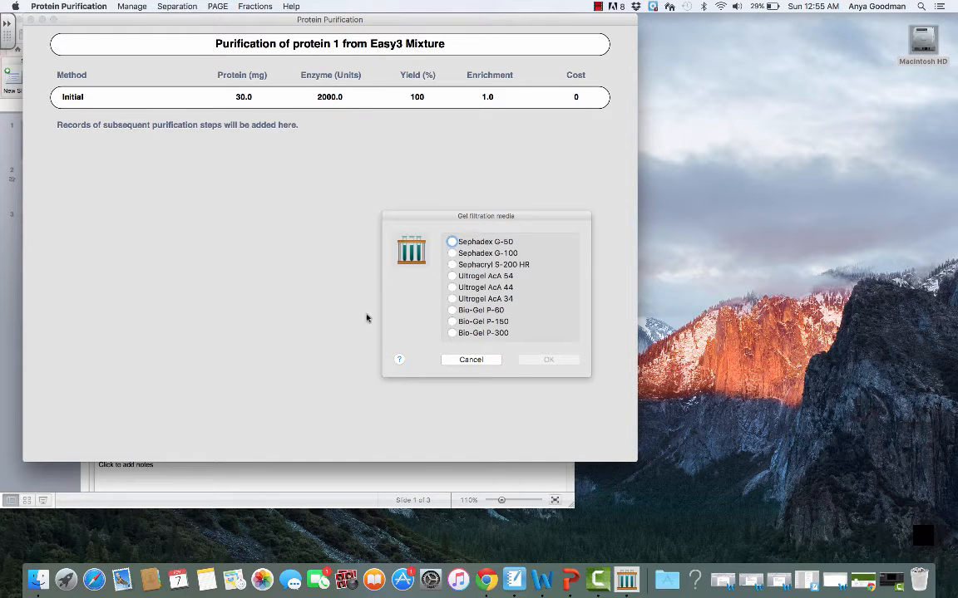
pyautogui.click(399, 361)
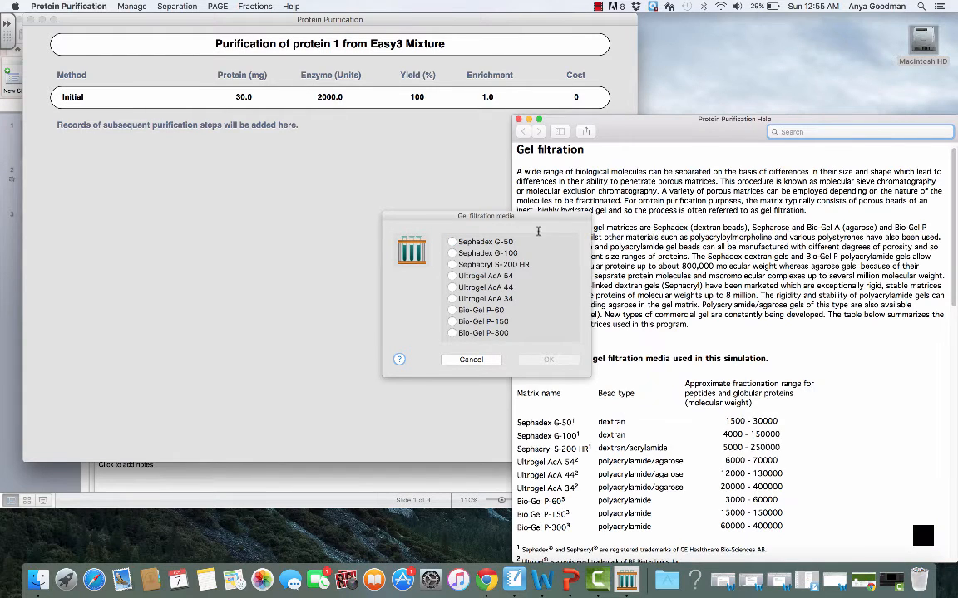
pyautogui.moveTo(539, 214); pyautogui.dragTo(457, 168)
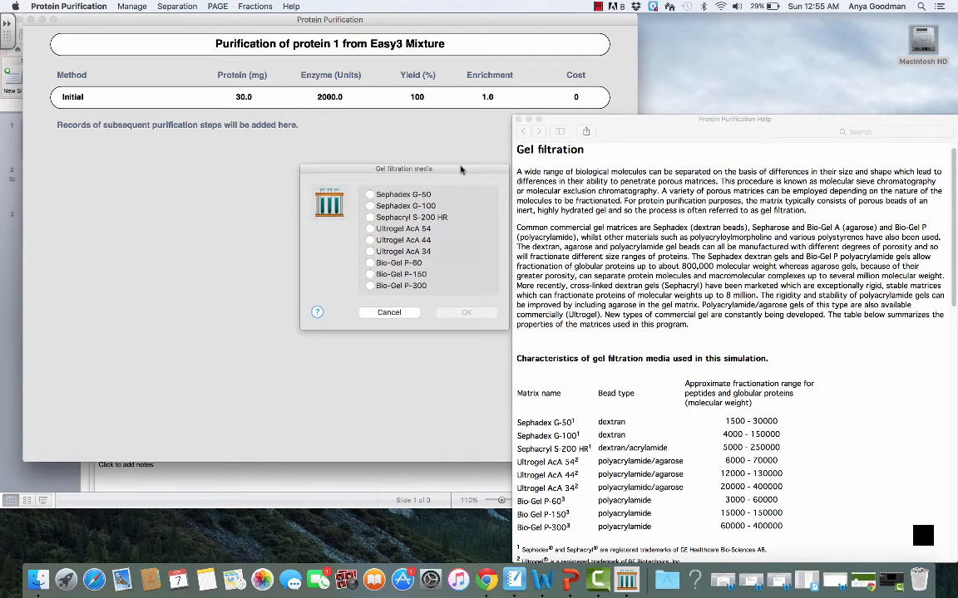
pyautogui.moveTo(683, 127); pyautogui.dragTo(687, 31)
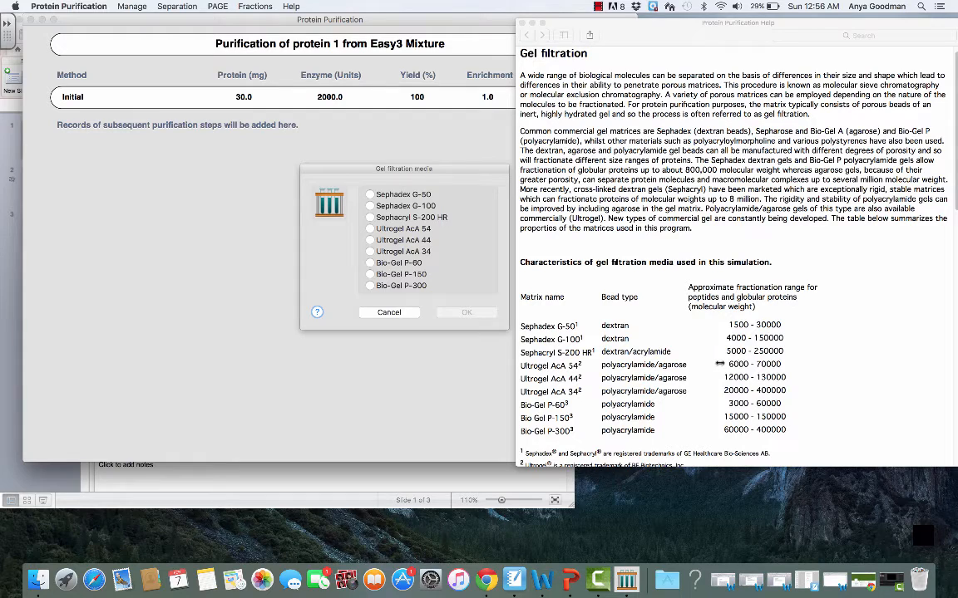
pyautogui.click(369, 229)
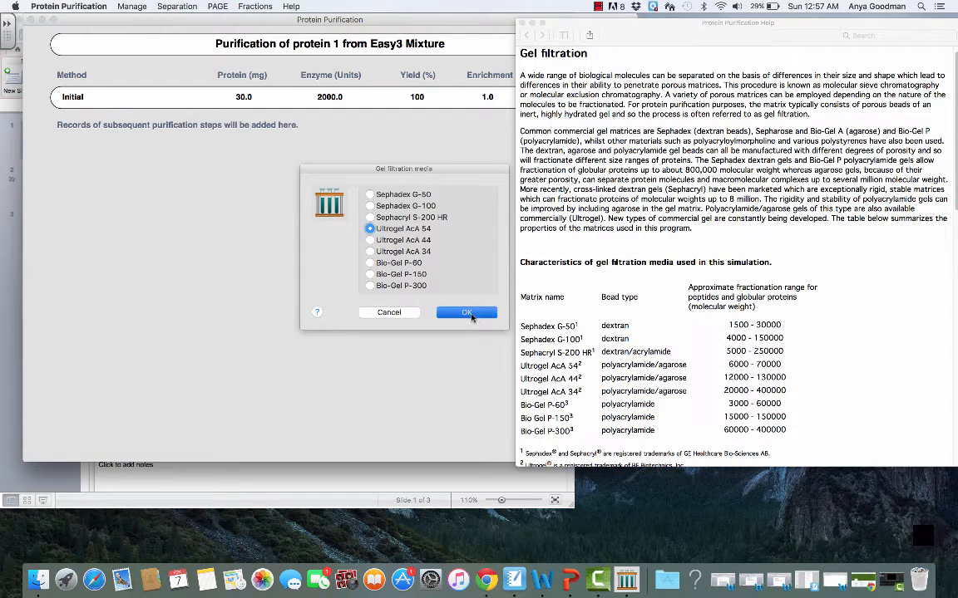
pyautogui.click(465, 312)
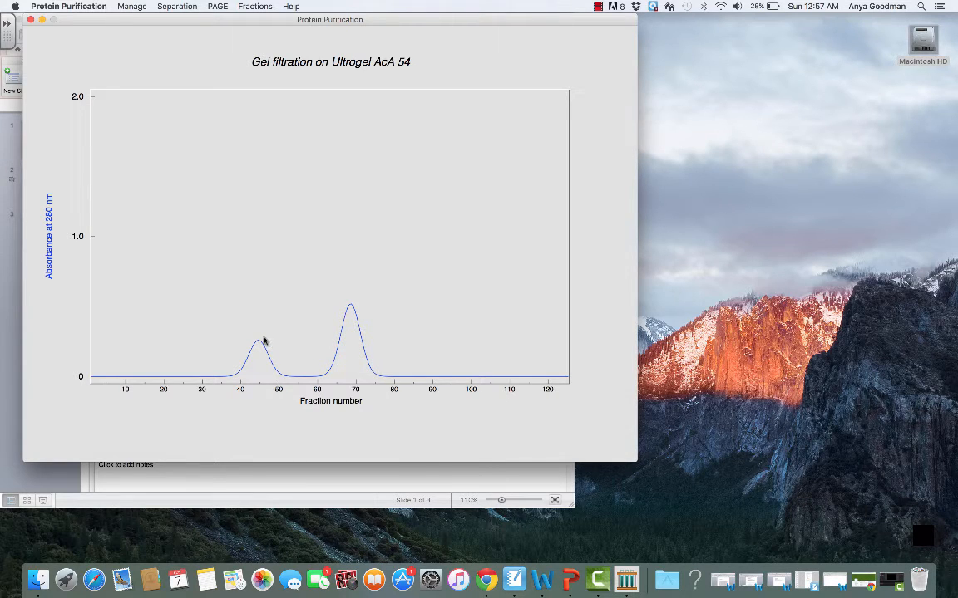
# Start a 1-dimensional PAGE of the gel filtration fractions and add fraction 38.
pyautogui.click(217, 7)
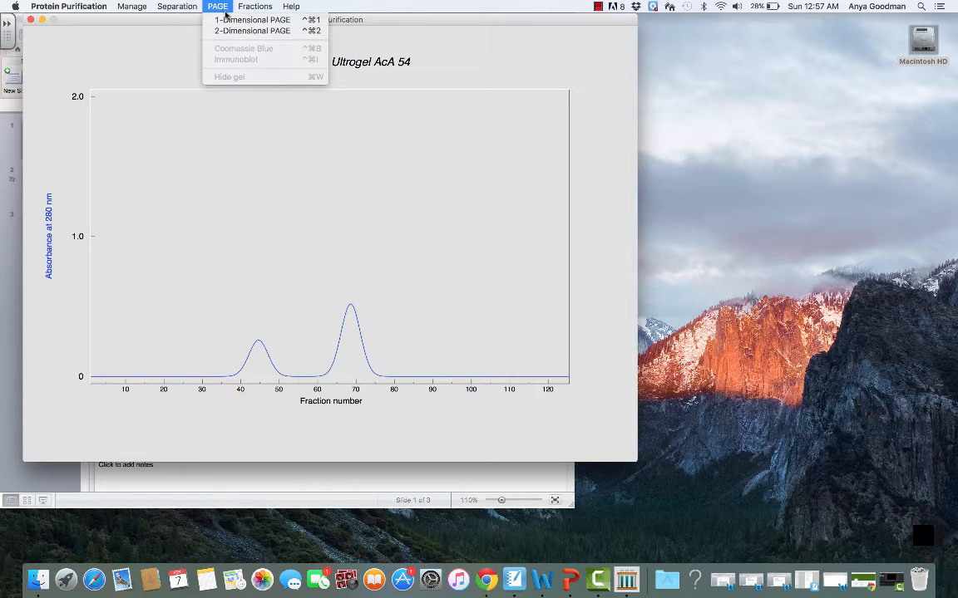
pyautogui.click(224, 25)
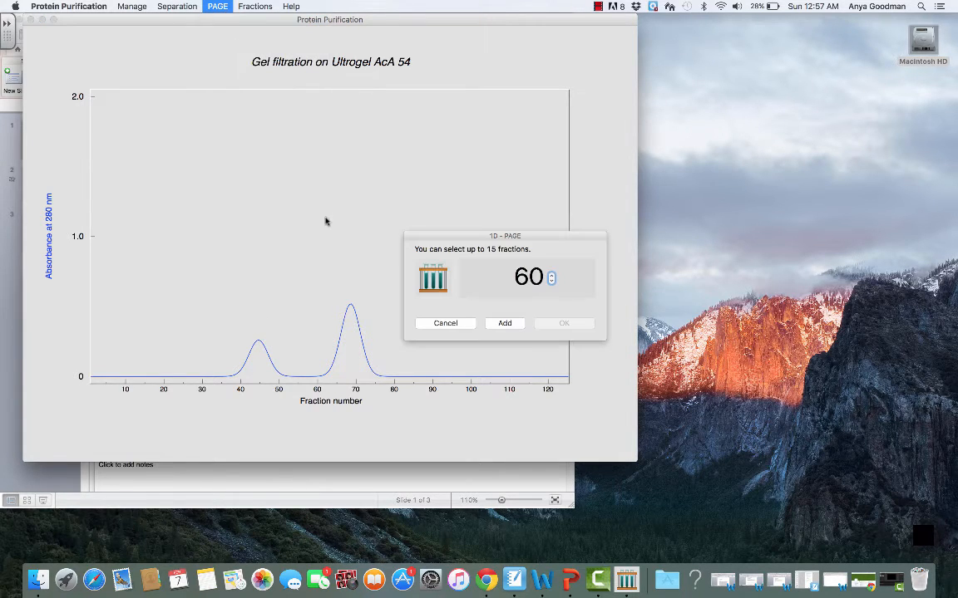
pyautogui.click(551, 281)
pyautogui.click(551, 281)
pyautogui.click(551, 281)
pyautogui.click(551, 281)
pyautogui.click(551, 281)
pyautogui.click(551, 281)
pyautogui.moveTo(551, 281); pyautogui.dragTo(551, 281)
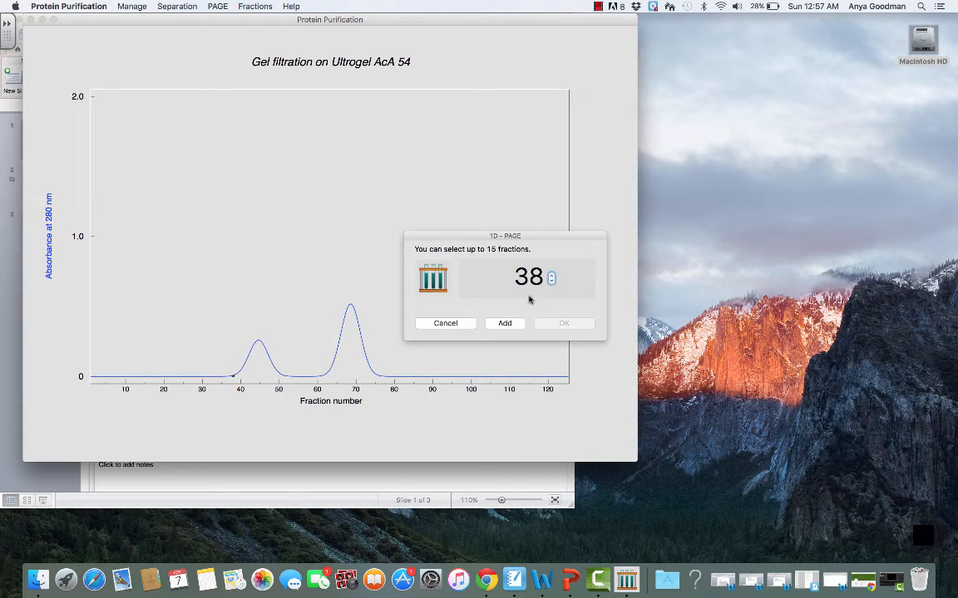
pyautogui.click(504, 323)
# Add fractions 39 to 51 and fraction 69 to the selection and run the 1D gel.
pyautogui.click(550, 274)
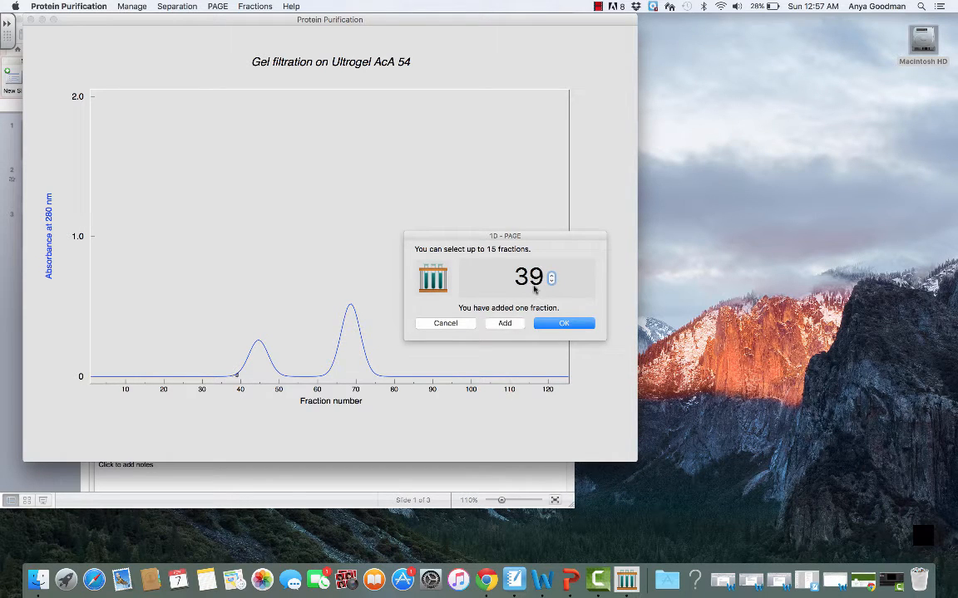
pyautogui.click(504, 323)
pyautogui.click(551, 274)
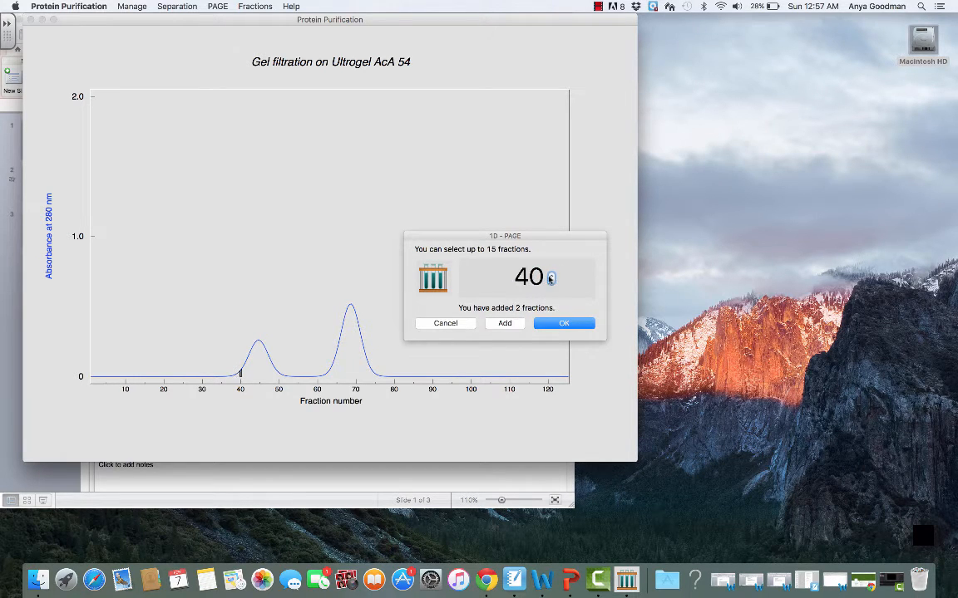
pyautogui.click(505, 323)
pyautogui.click(550, 275)
pyautogui.click(508, 323)
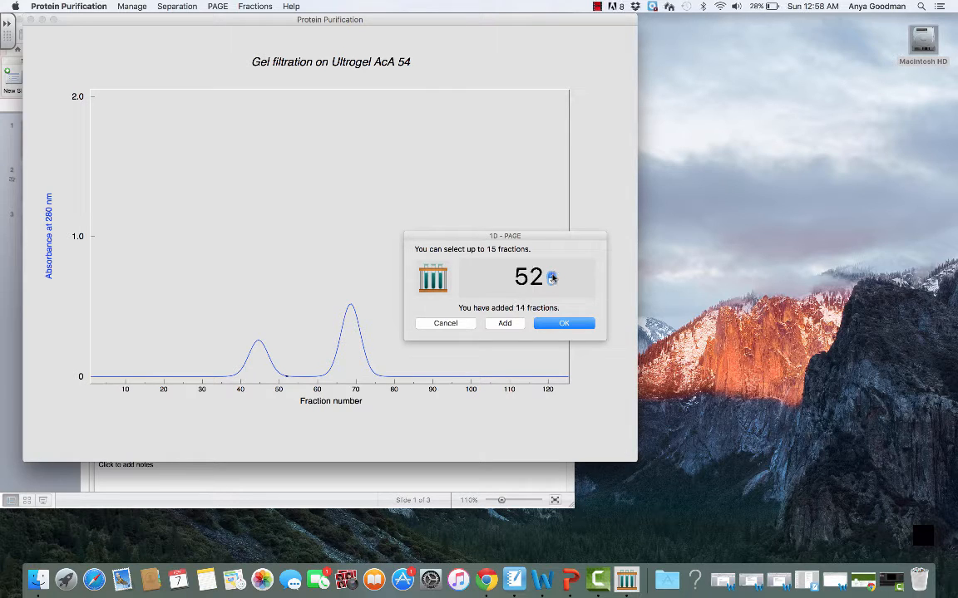
pyautogui.click(512, 325)
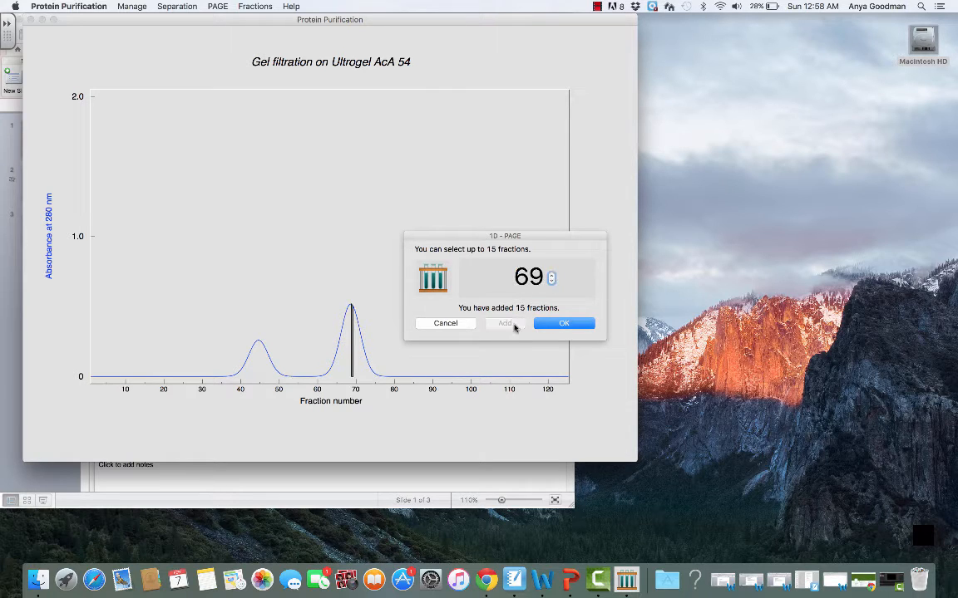
pyautogui.click(568, 326)
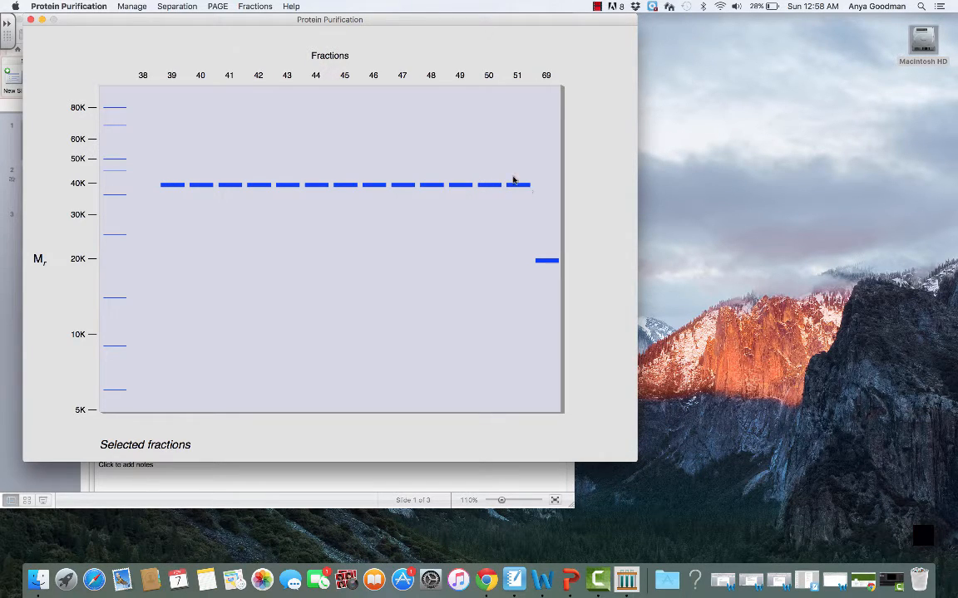
# Hide the 1D gel of the selected fractions to return to the elution profile.
pyautogui.click(252, 5)
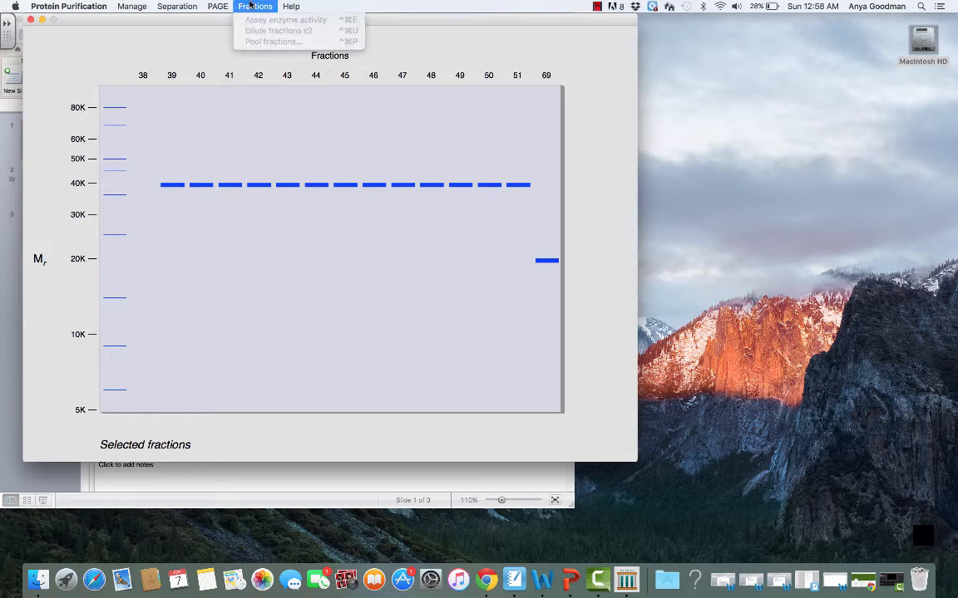
pyautogui.moveTo(218, 6)
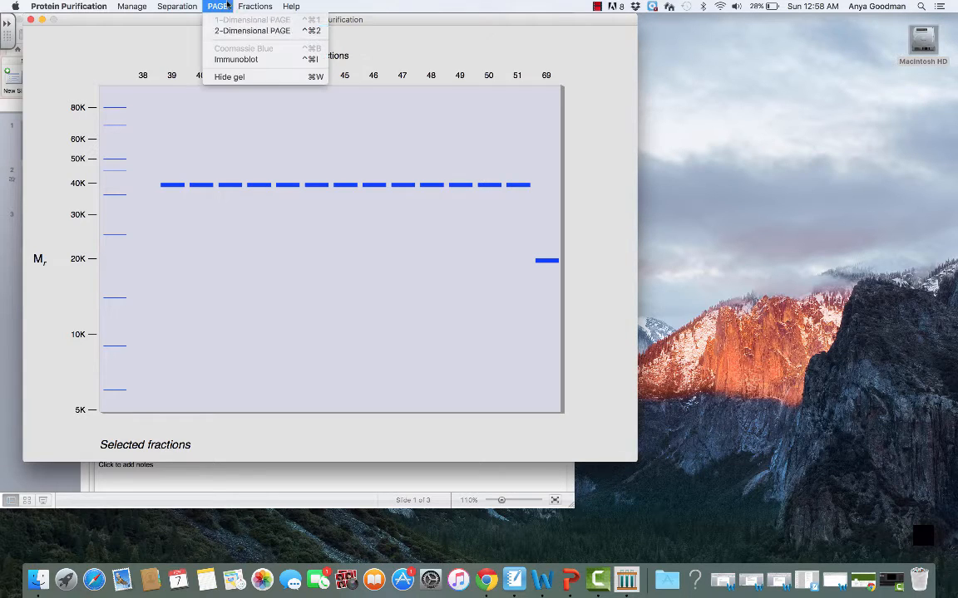
pyautogui.click(224, 77)
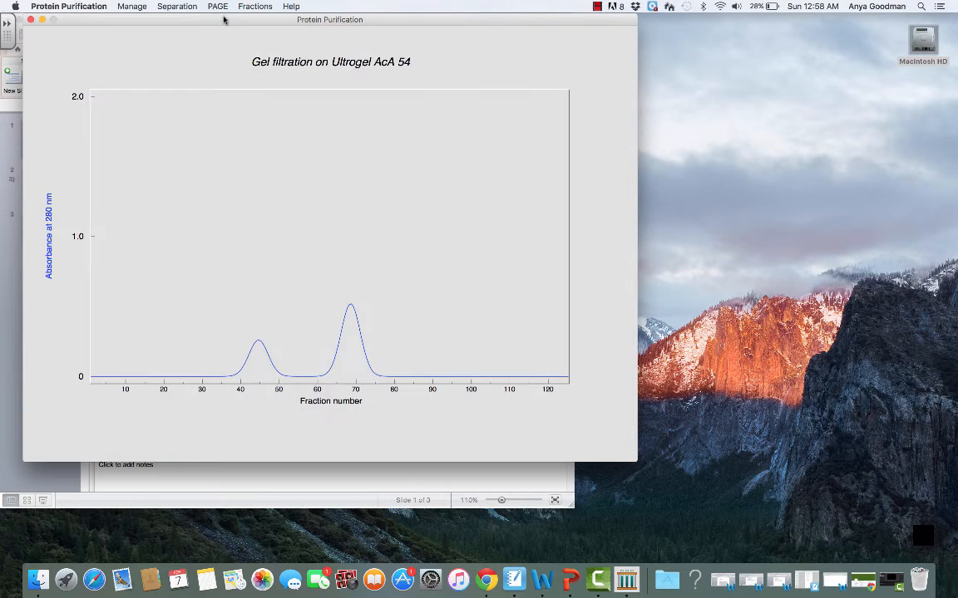
# Pool the gel filtration fractions from 39 to 51.
pyautogui.click(256, 7)
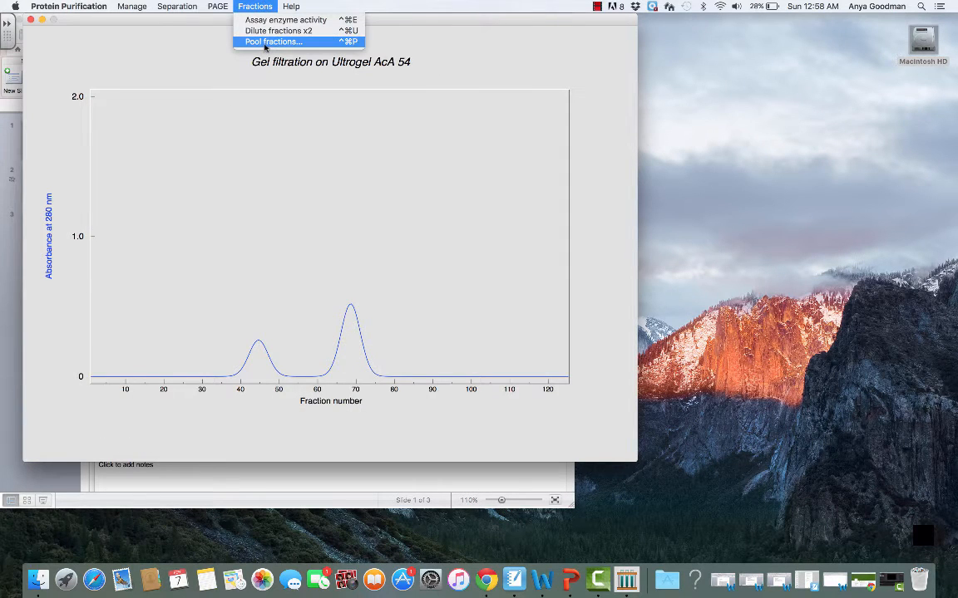
pyautogui.click(265, 43)
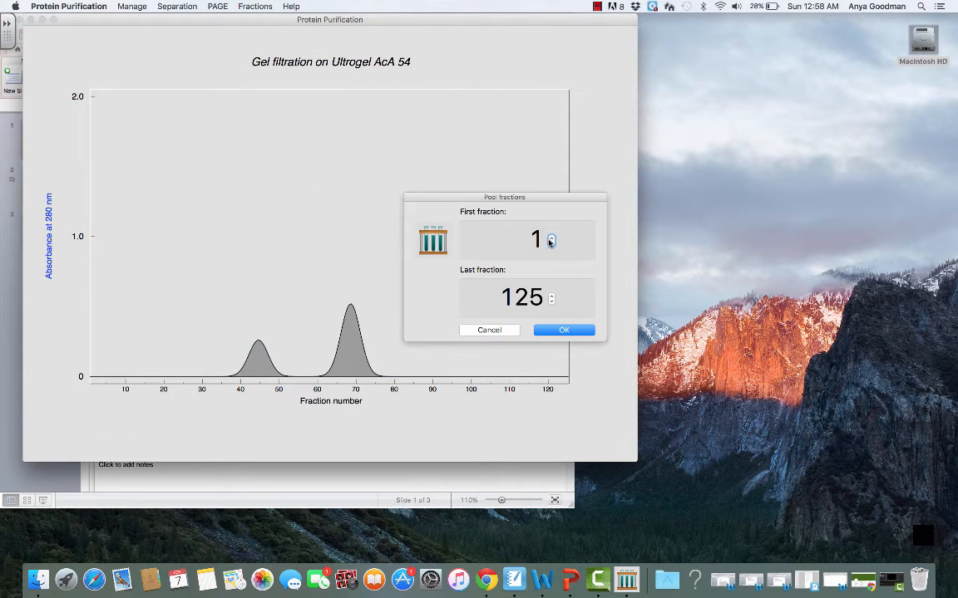
pyautogui.moveTo(550, 240); pyautogui.dragTo(552, 241)
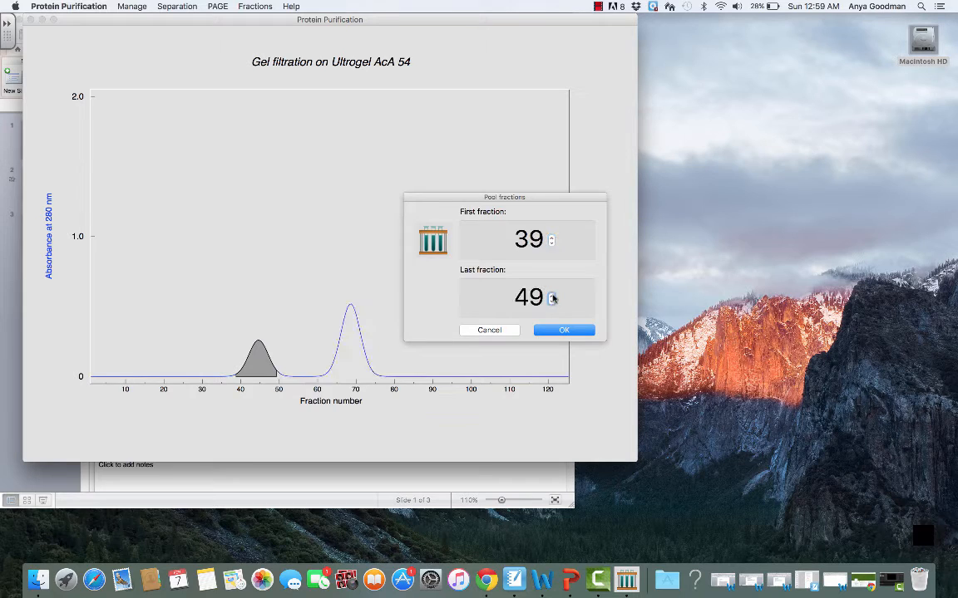
pyautogui.click(552, 296)
pyautogui.click(552, 295)
pyautogui.click(554, 332)
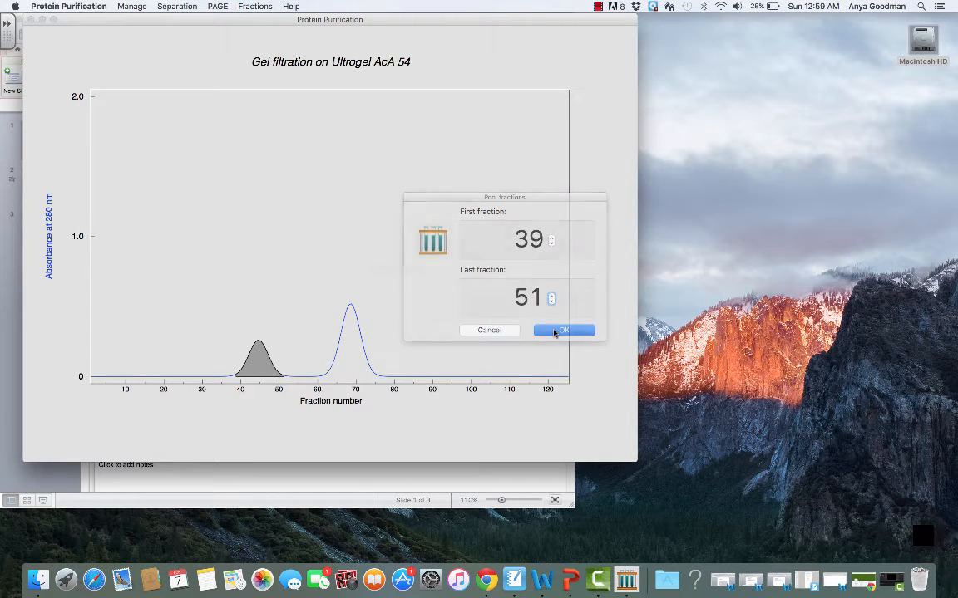
pyautogui.click(564, 211)
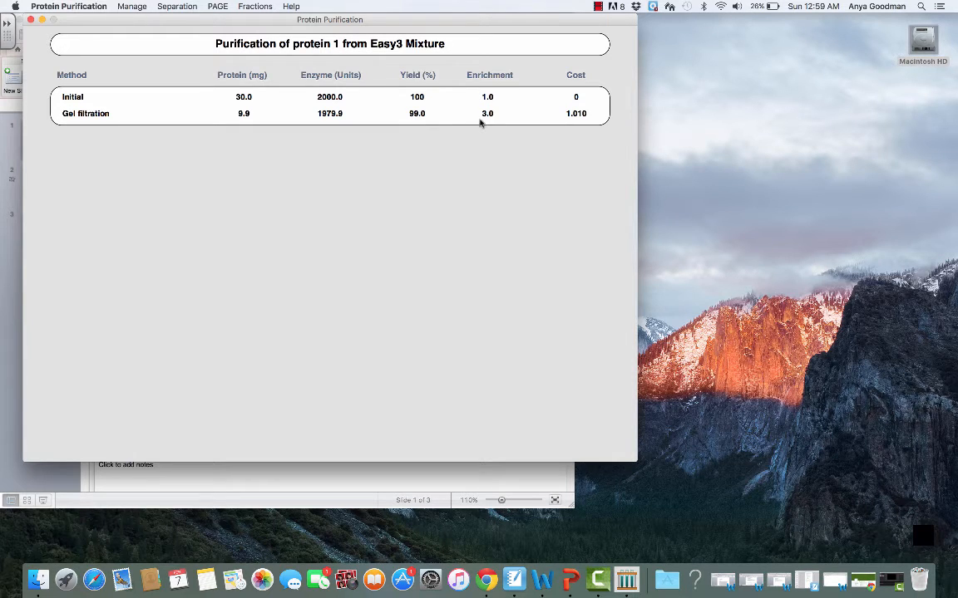
# Abandon the finished protein 1 purification scheme and start again.
pyautogui.click(131, 6)
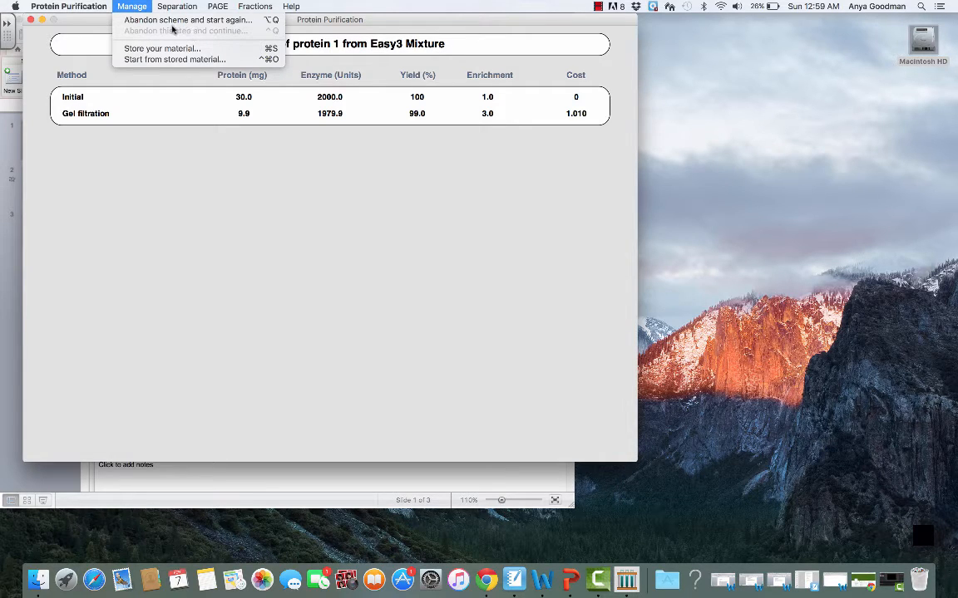
pyautogui.click(139, 24)
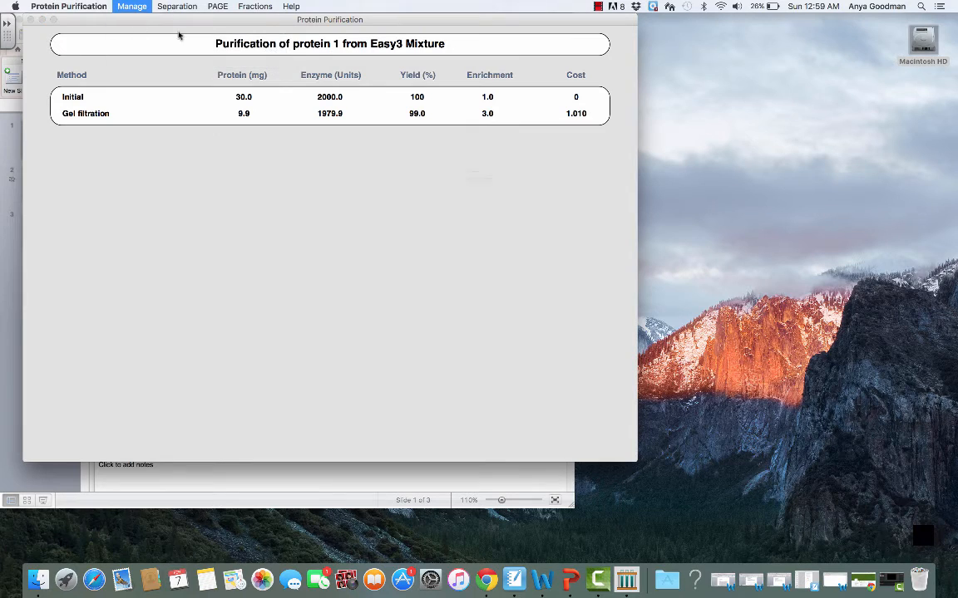
pyautogui.click(497, 201)
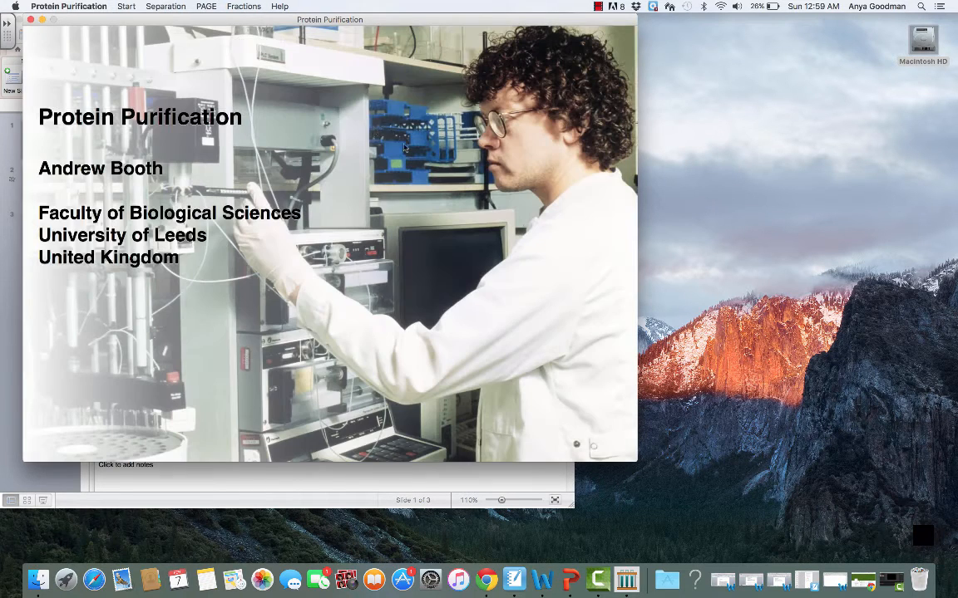
# Start a new purification from the Easy3 Mixture with protein 2 as the target and acknowledge its stability information.
pyautogui.click(127, 6)
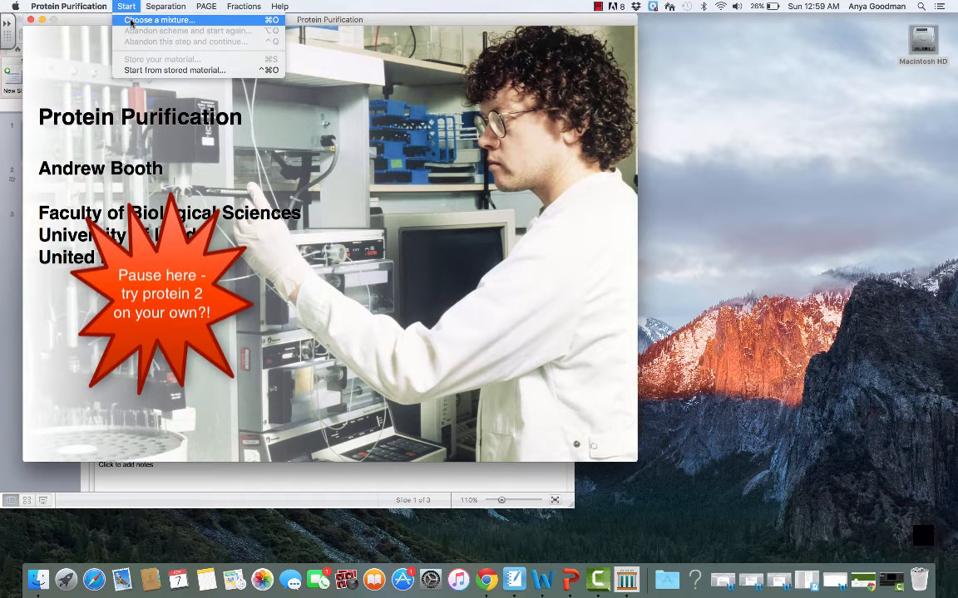
pyautogui.click(159, 19)
pyautogui.click(477, 335)
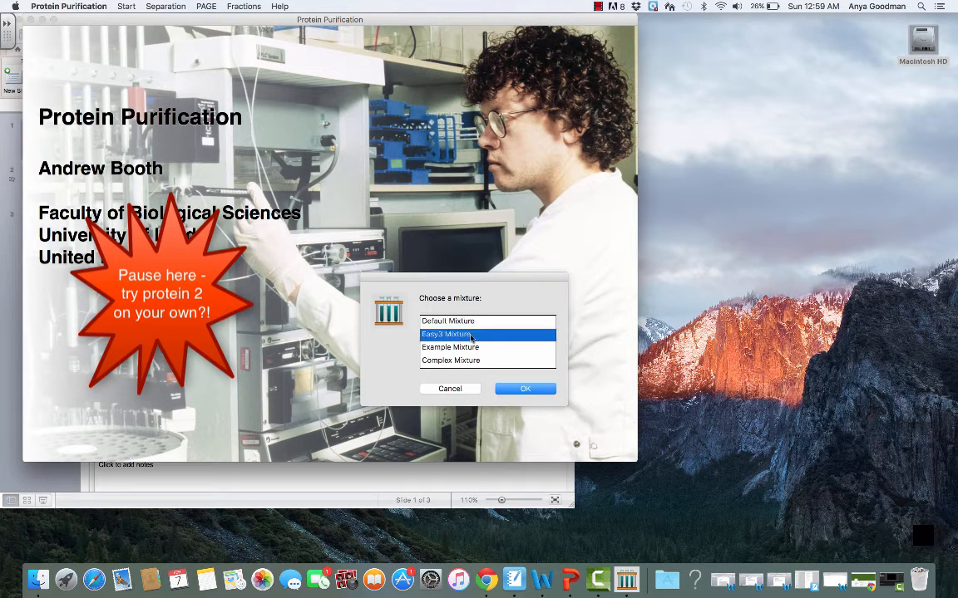
pyautogui.click(524, 387)
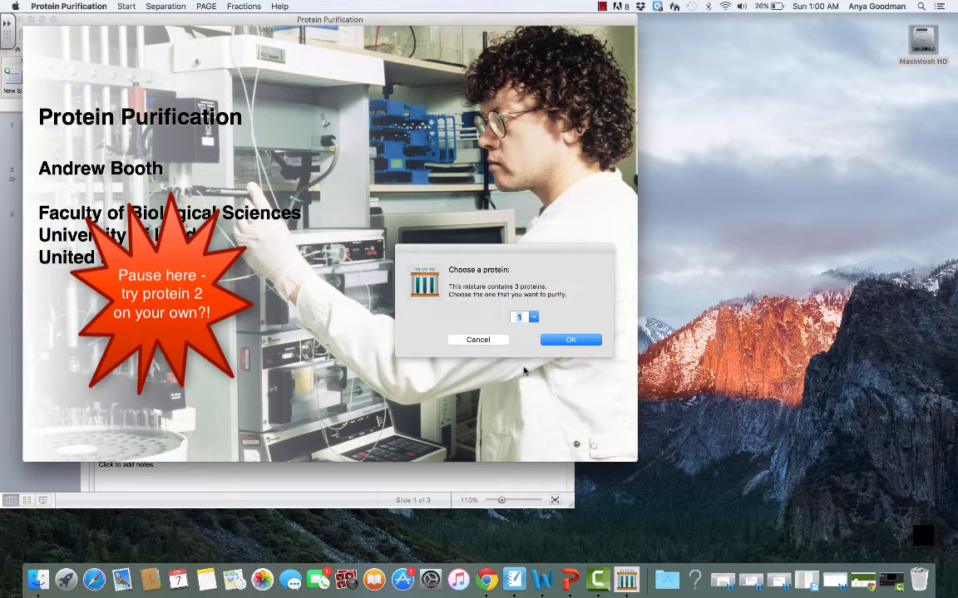
pyautogui.click(523, 317)
pyautogui.click(522, 329)
pyautogui.click(558, 342)
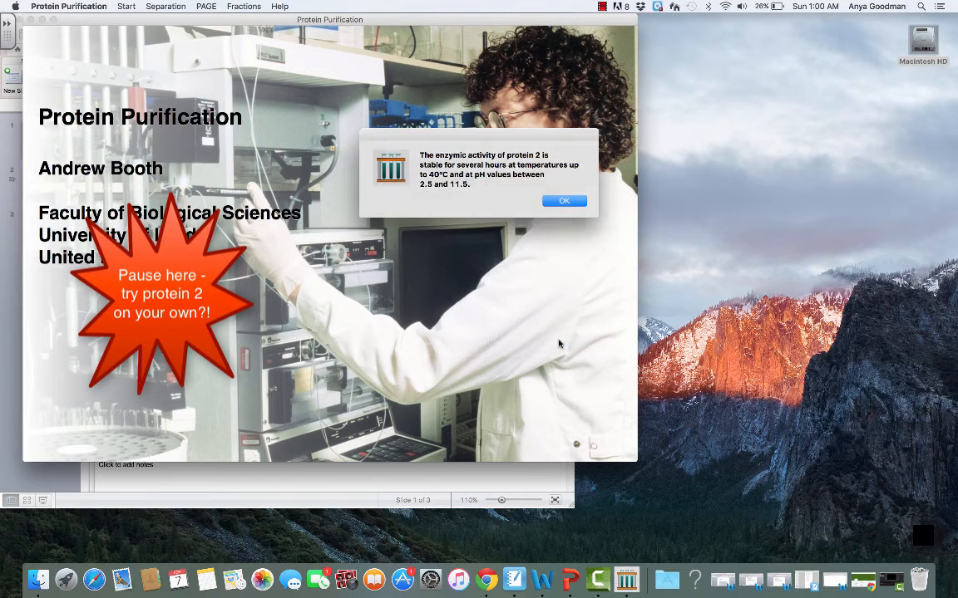
pyautogui.click(563, 202)
# Run a 2-dimensional PAGE of the initial mixture and compare its immunoblot for protein 2 with the Coomassie Blue stain.
pyautogui.click(217, 6)
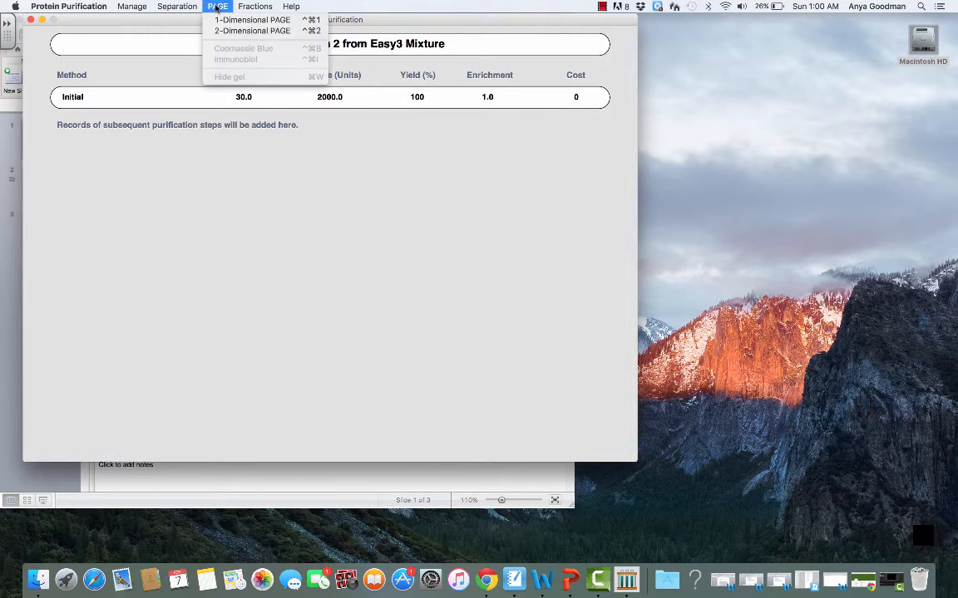
pyautogui.click(218, 31)
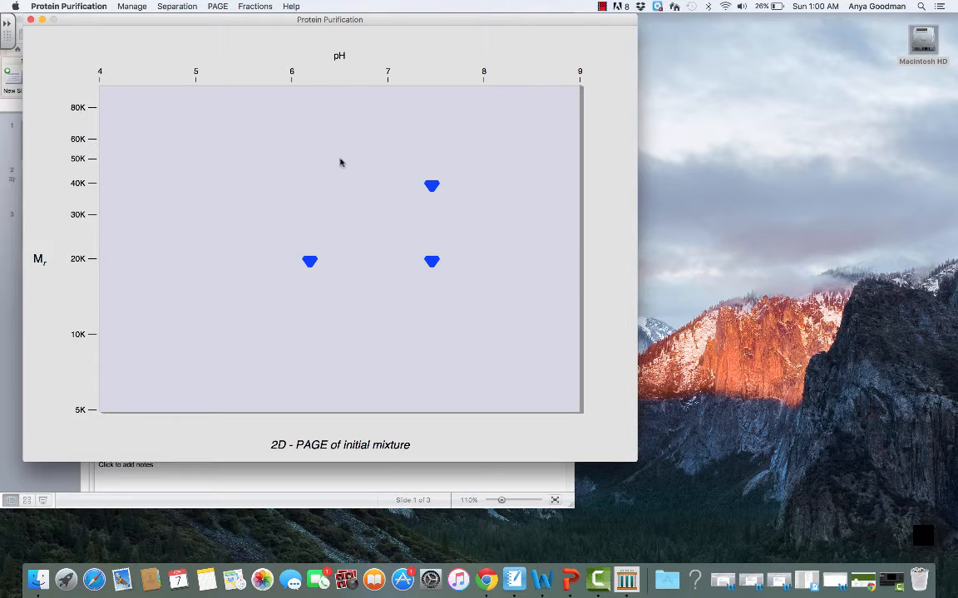
pyautogui.click(224, 6)
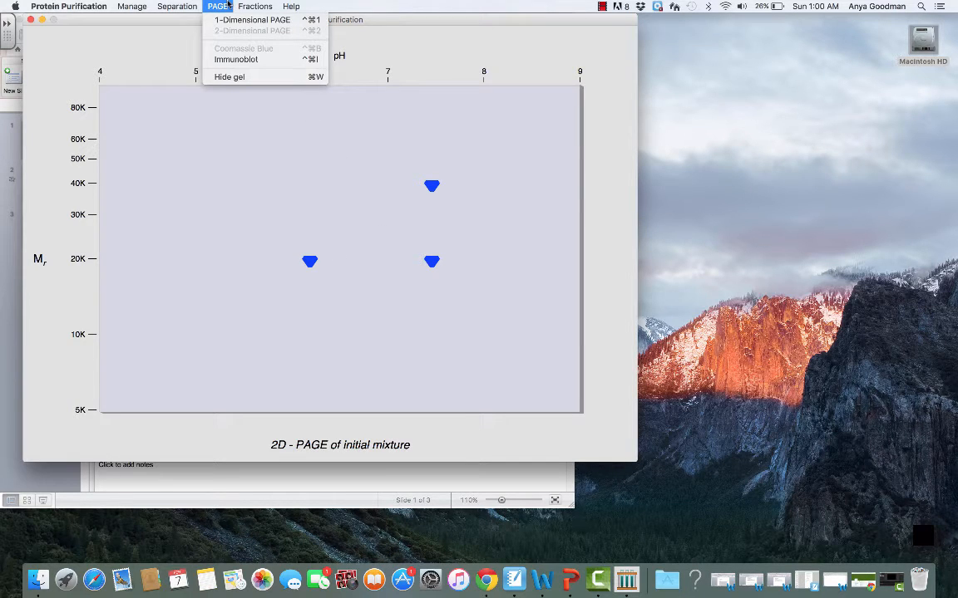
pyautogui.click(233, 59)
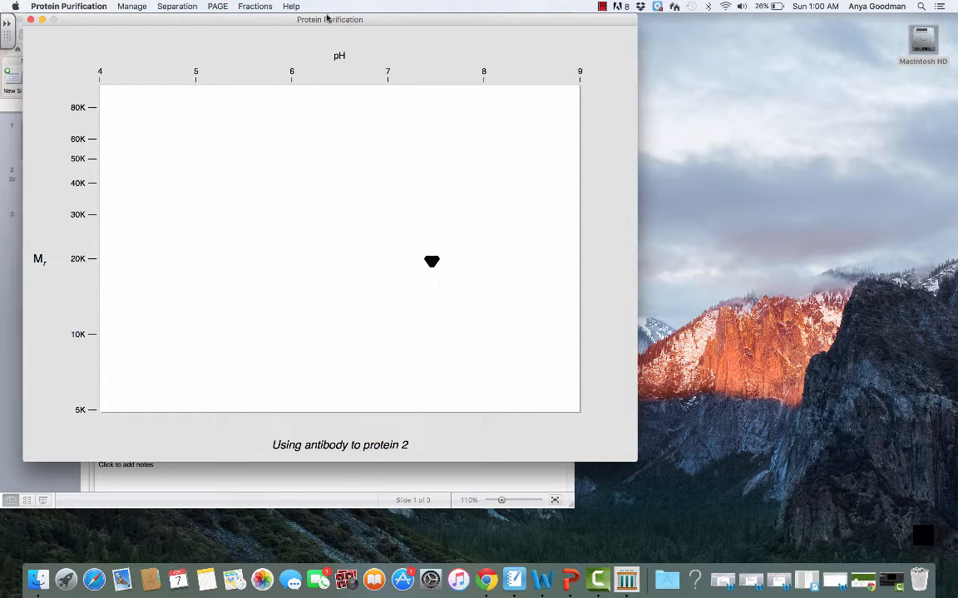
pyautogui.click(218, 5)
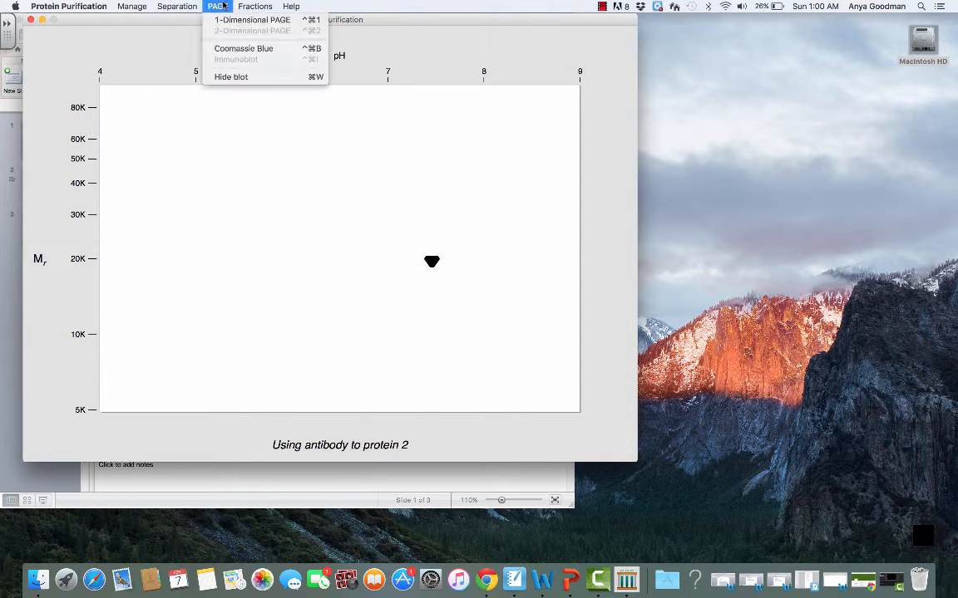
pyautogui.click(226, 48)
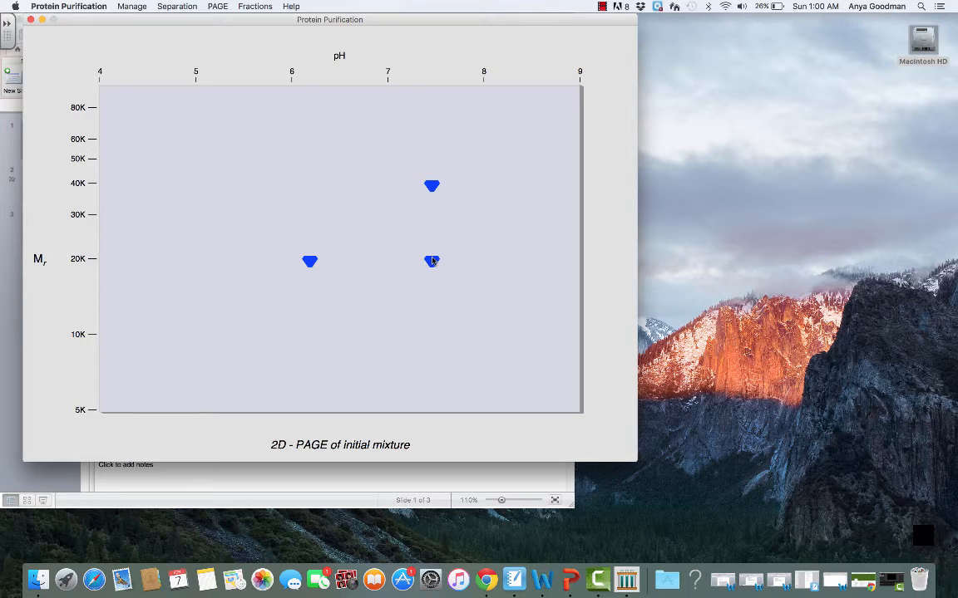
# Switch to the PowerPoint presentation and show the slide on choosing an ion-exchange column in the slide show.
pyautogui.click(385, 482)
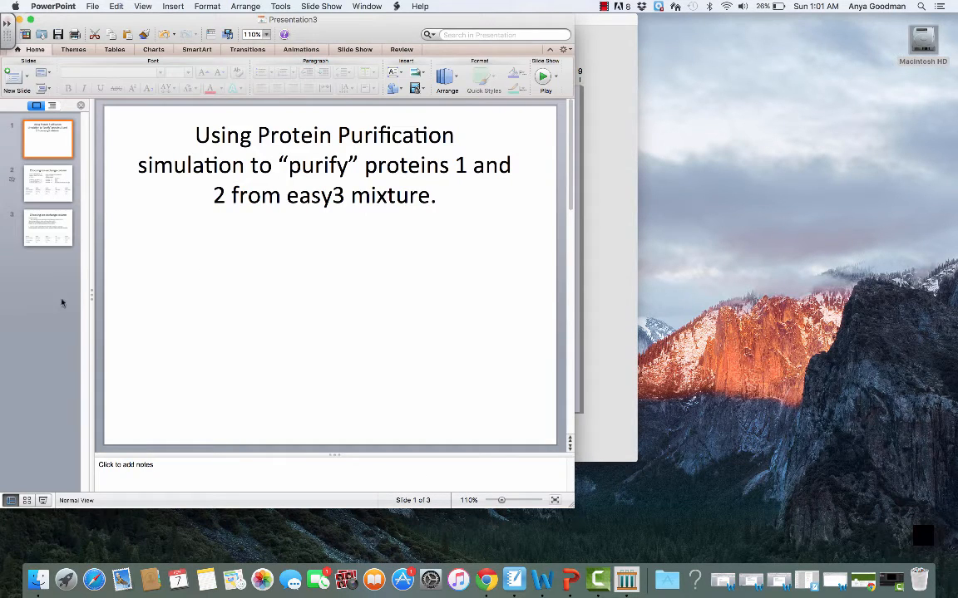
pyautogui.click(43, 501)
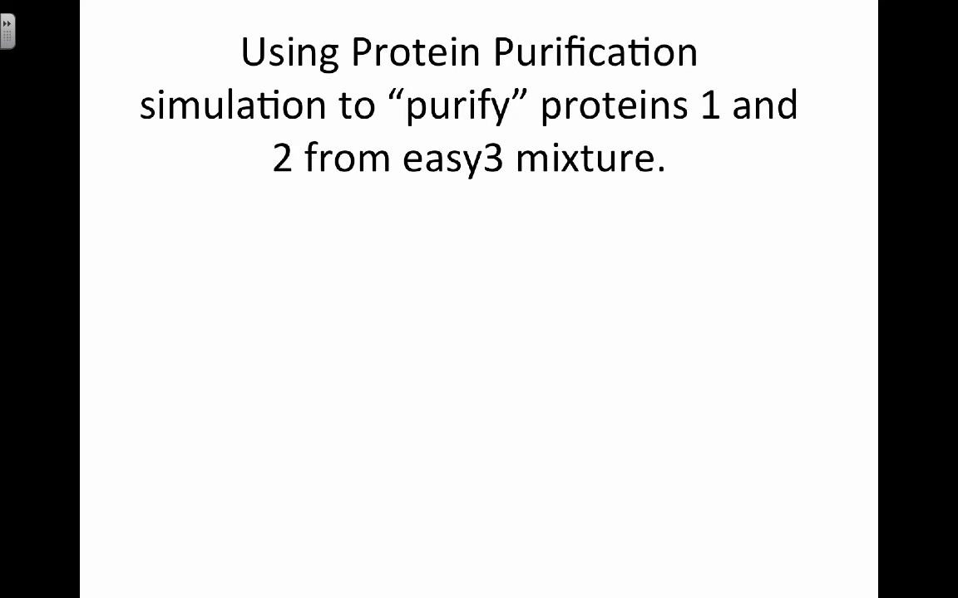
pyautogui.press('Right')
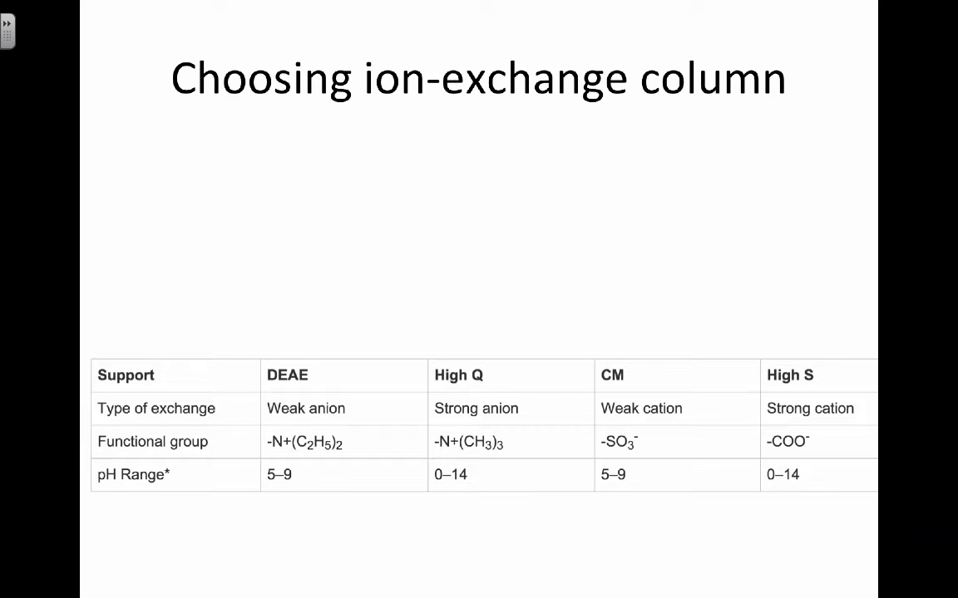